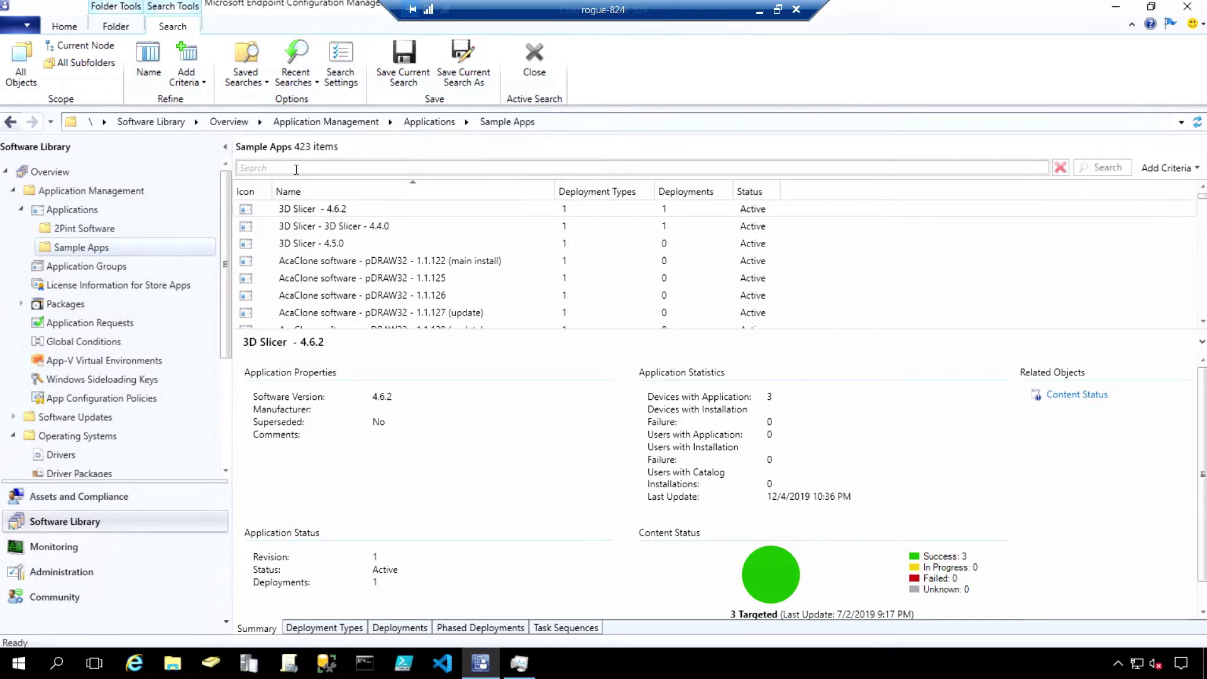
# - Search Sample Apps for 'fiji' and show the task sequences that reference Fiji
pyautogui.click(296, 169)
pyautogui.write('fiji')
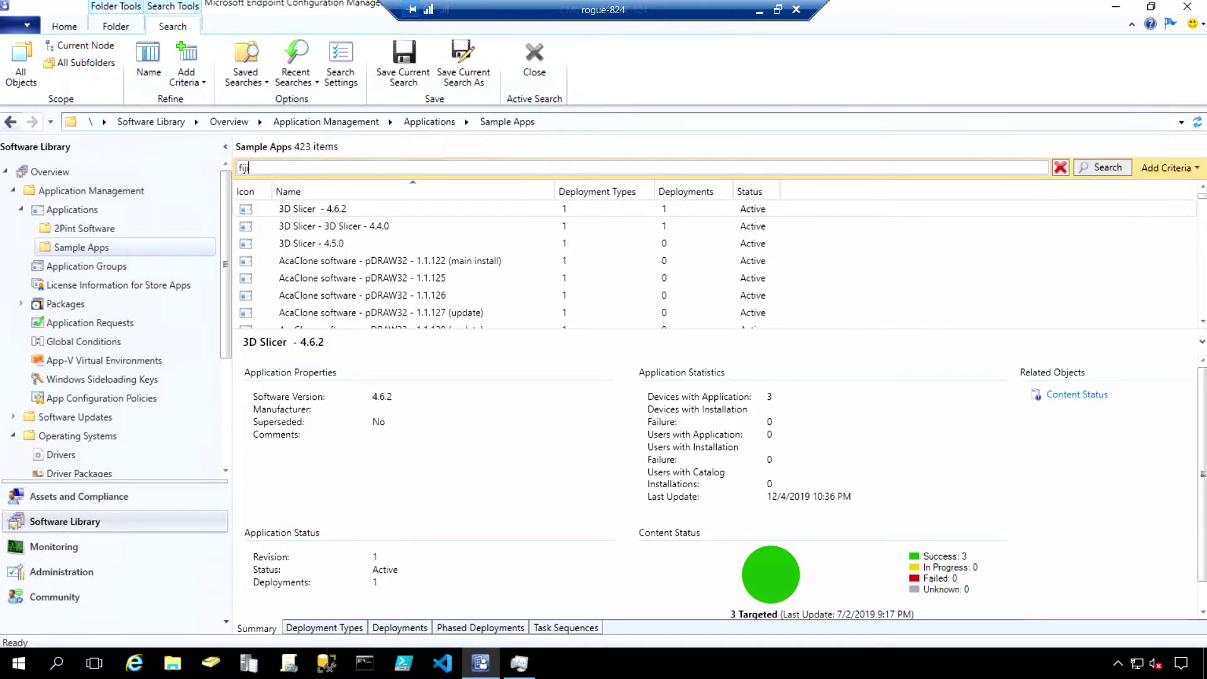
pyautogui.press('Return')
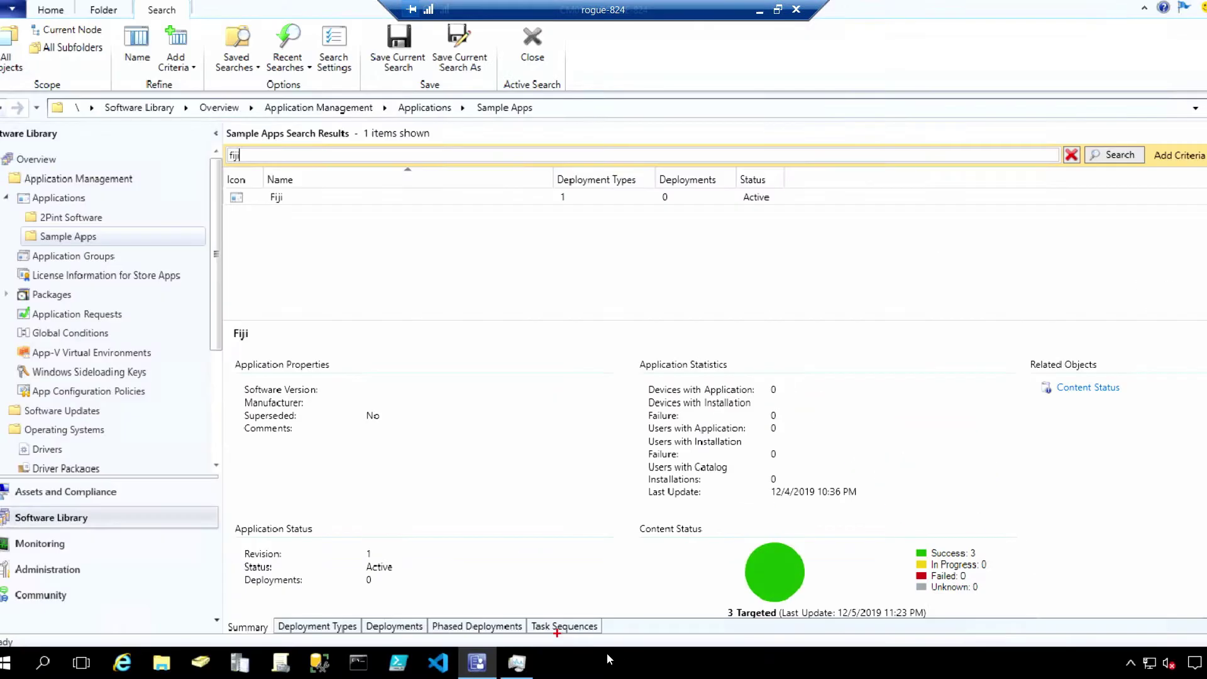
pyautogui.click(588, 631)
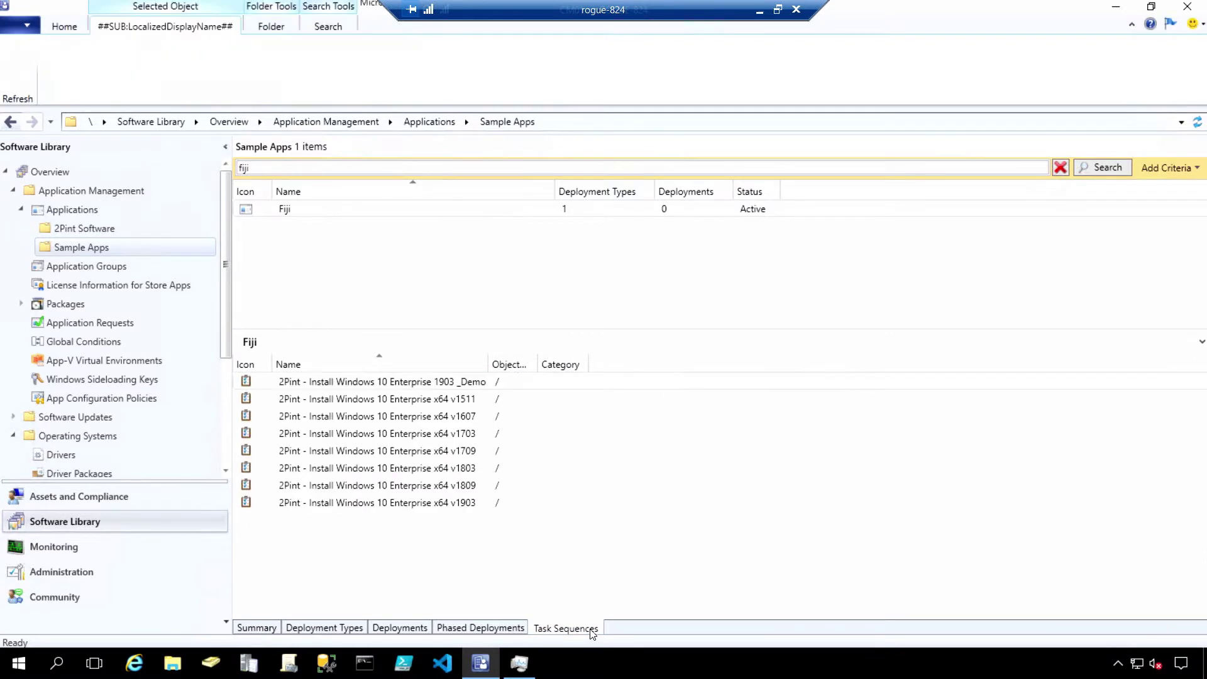
# - Widen the Name column so the eight 2Pint Windows 10 Enterprise task sequence names show fully
pyautogui.doubleClick(489, 364)
pyautogui.moveTo(530, 362); pyautogui.dragTo(540, 363)
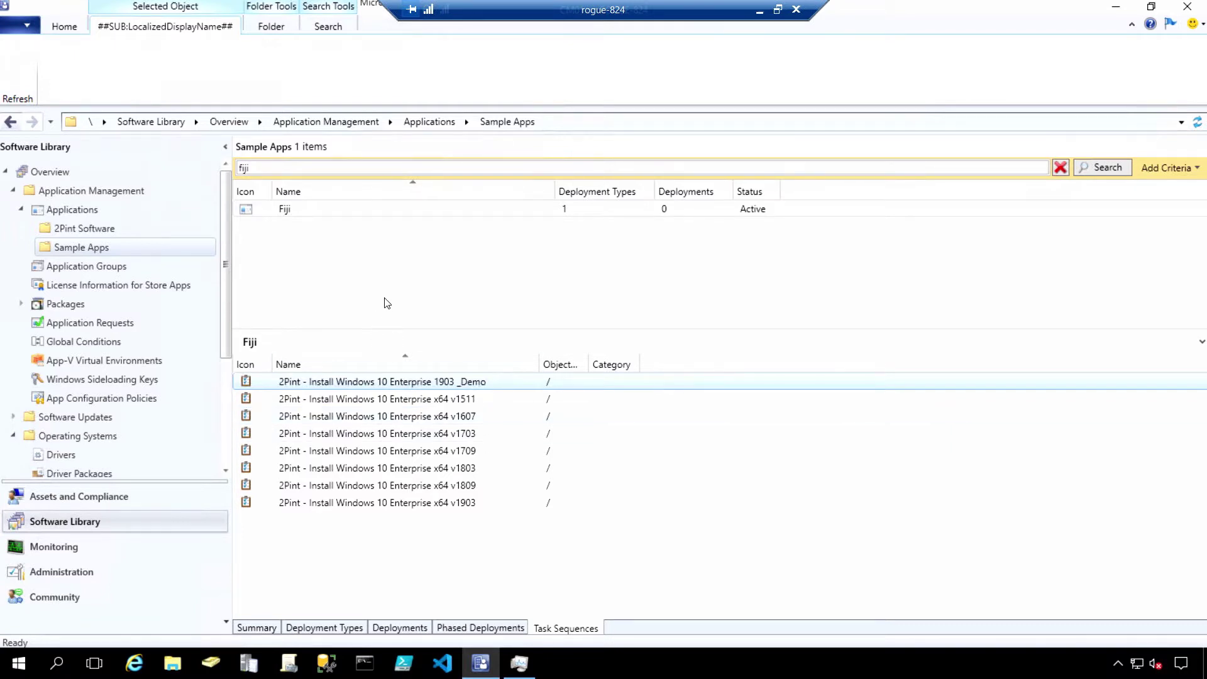
pyautogui.click(103, 493)
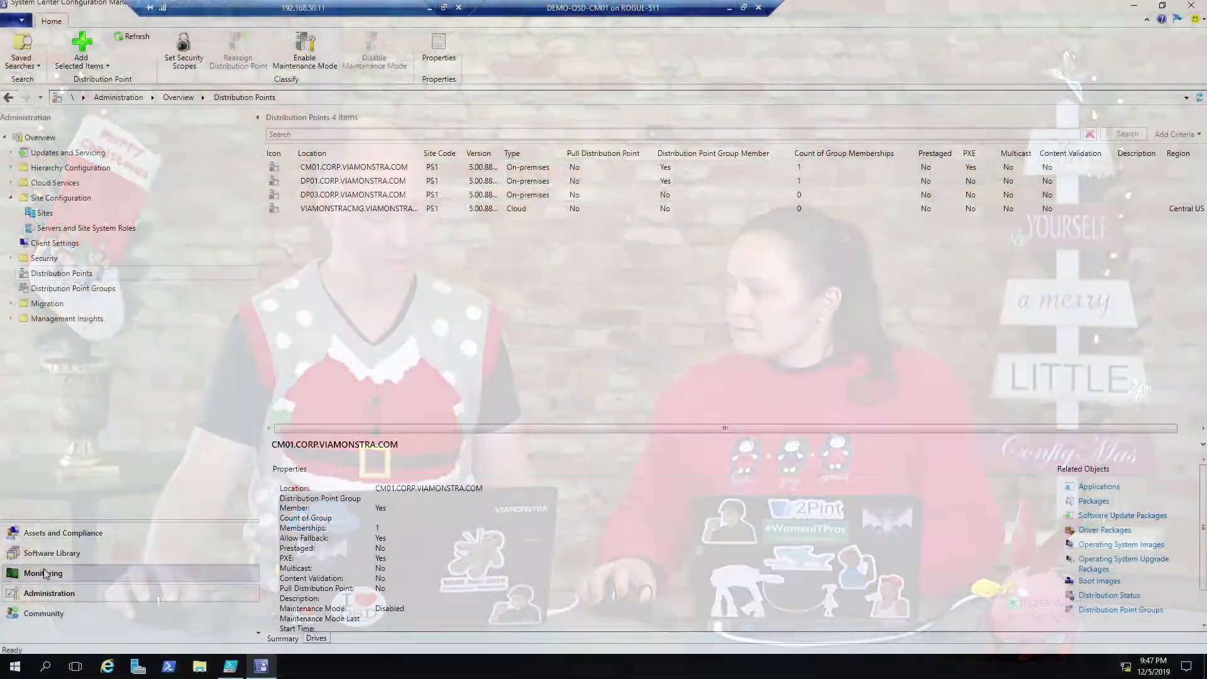
# - Switch the console to the Monitoring workspace
pyautogui.click(44, 573)
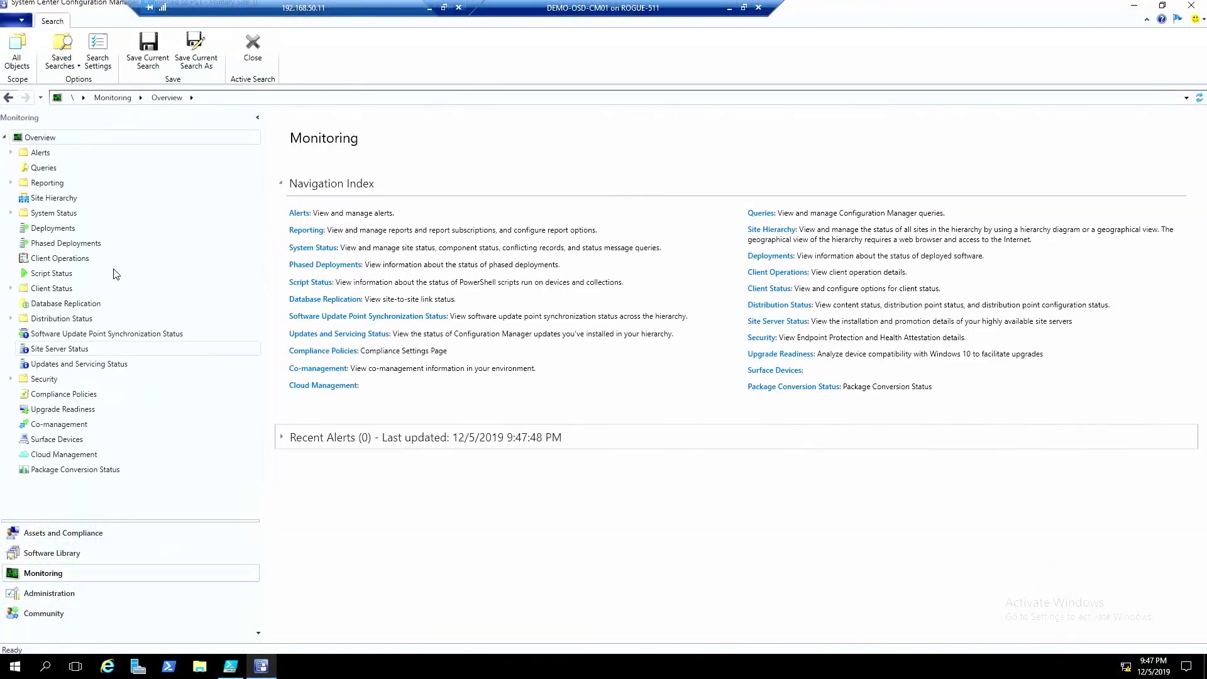
# - Open the Client Data Sources dashboard under Distribution Status with a 1 Month report period
pyautogui.click(10, 288)
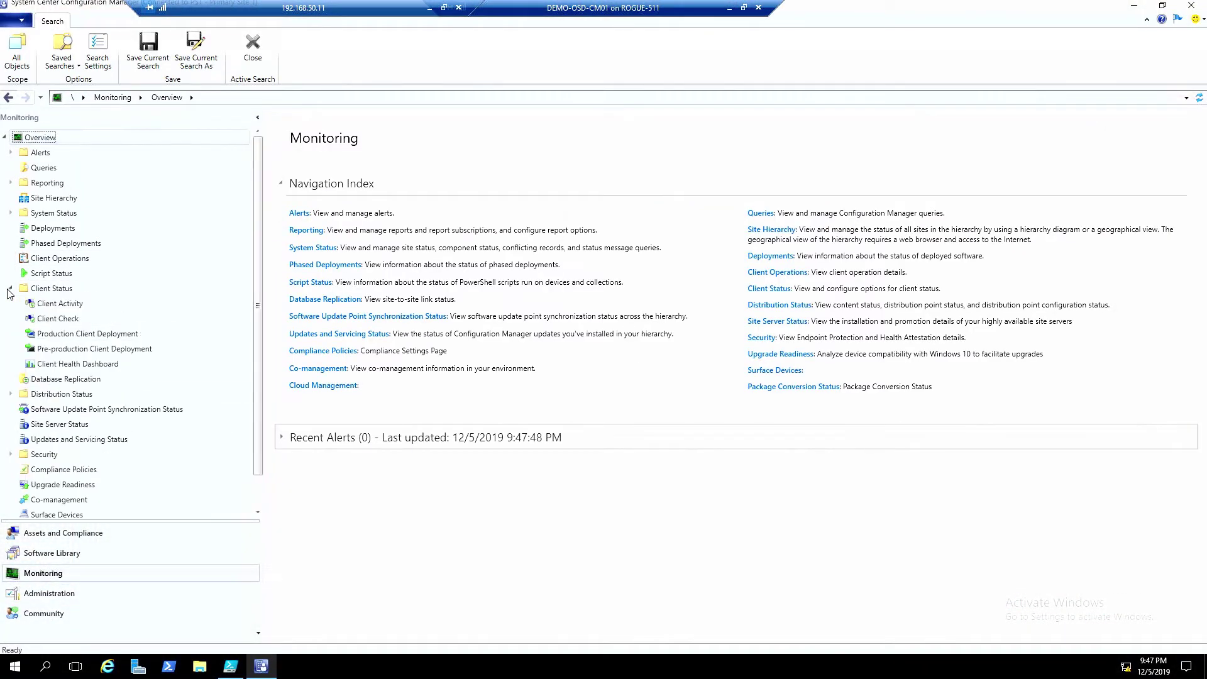
pyautogui.click(10, 395)
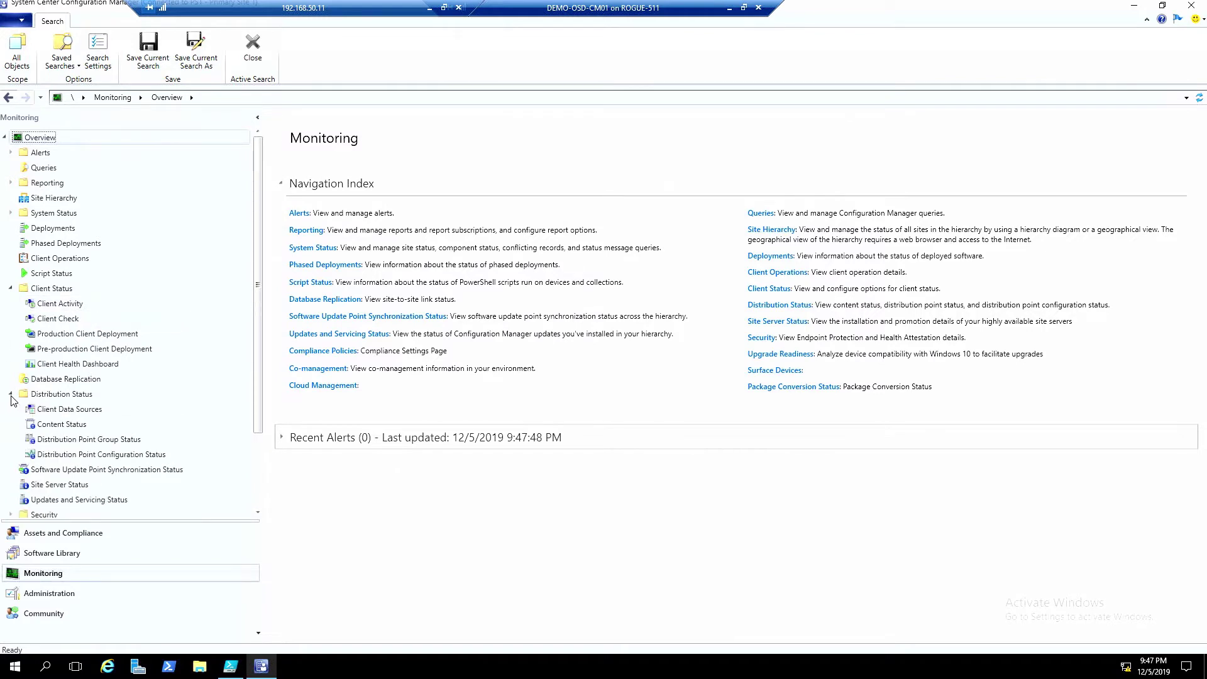
pyautogui.click(56, 410)
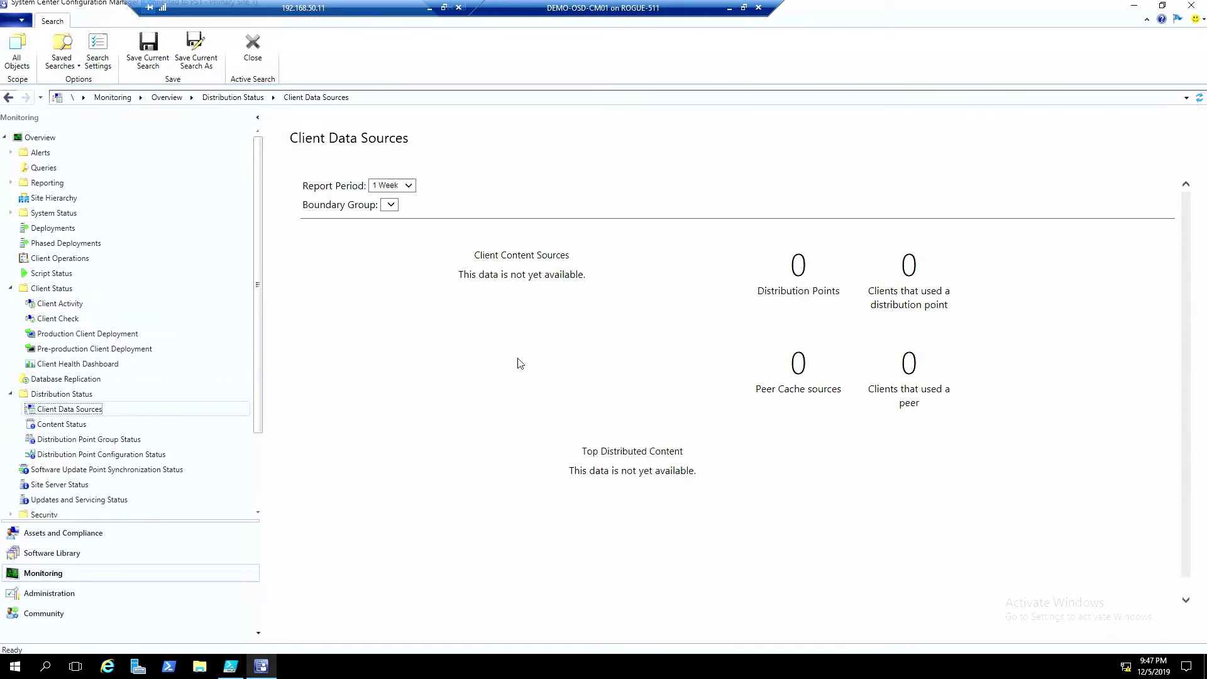
pyautogui.click(407, 185)
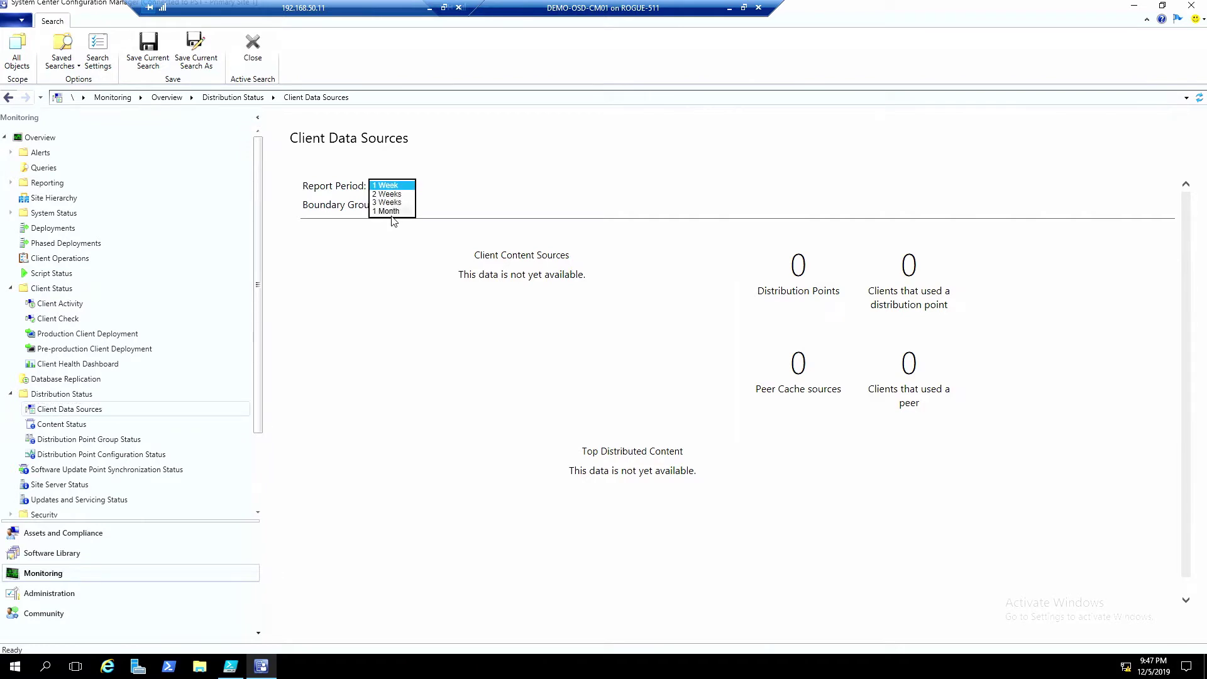
pyautogui.click(391, 214)
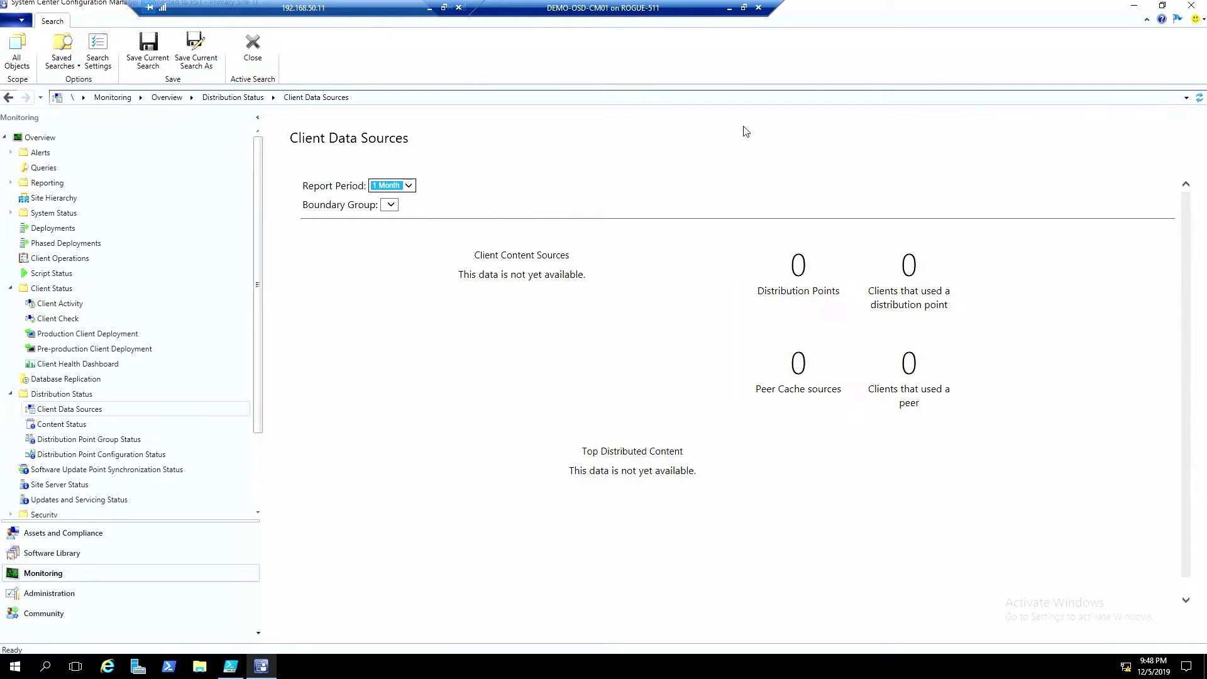
pyautogui.click(731, 9)
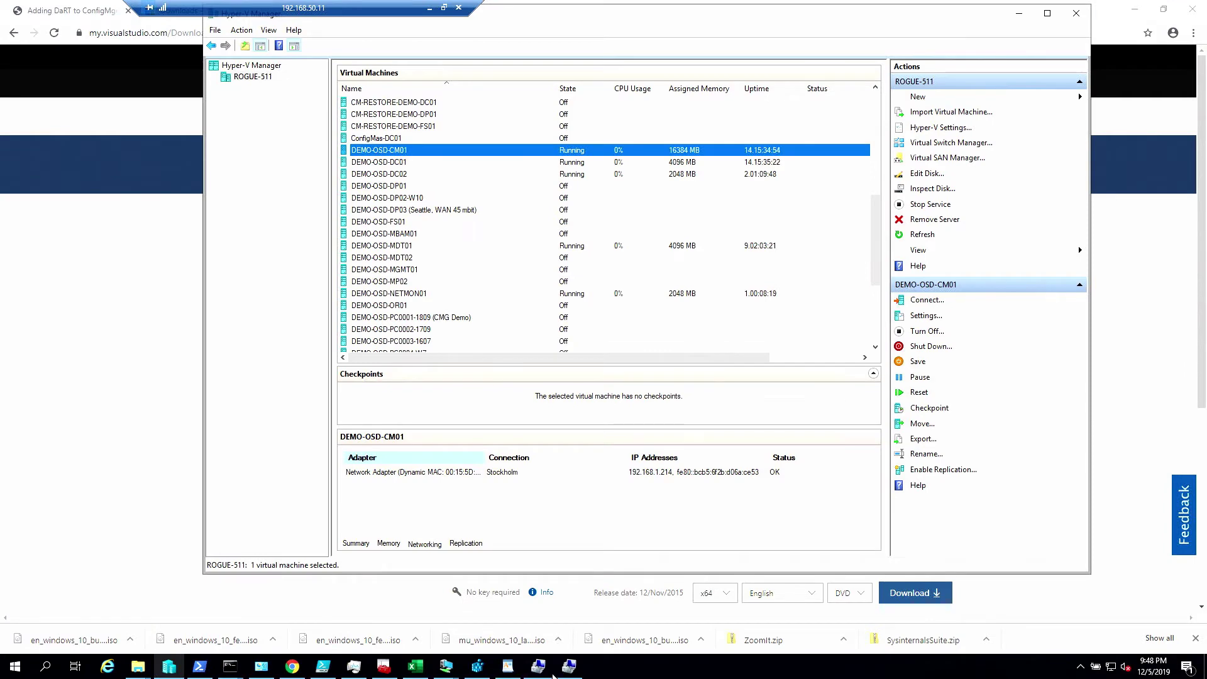
# - Bring the 2Pint-CM01 virtual machine window to the front and open its Monitoring workspace
pyautogui.click(569, 666)
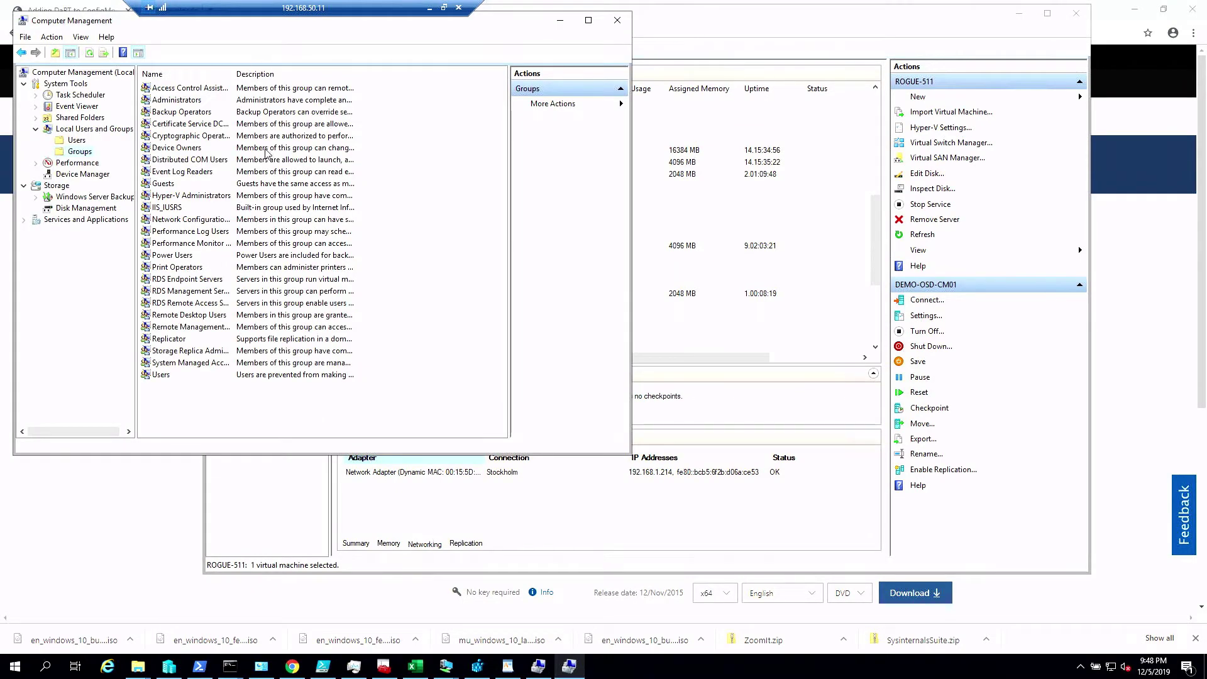
pyautogui.click(448, 671)
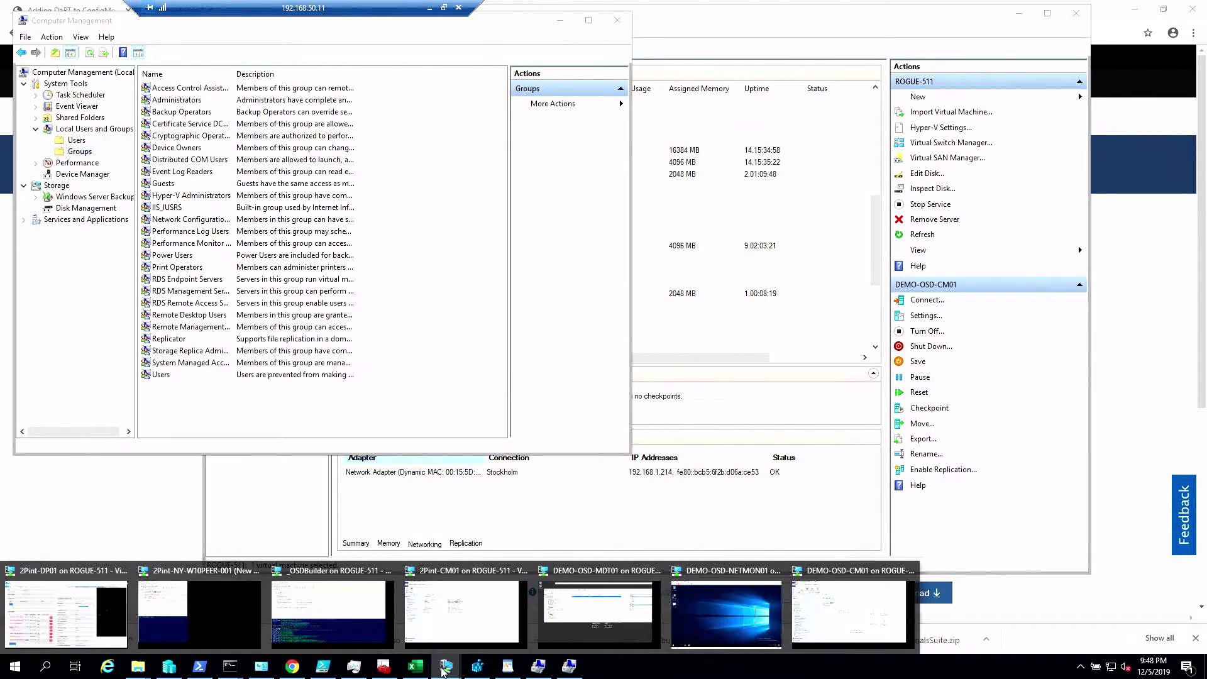
pyautogui.click(445, 624)
pyautogui.click(71, 575)
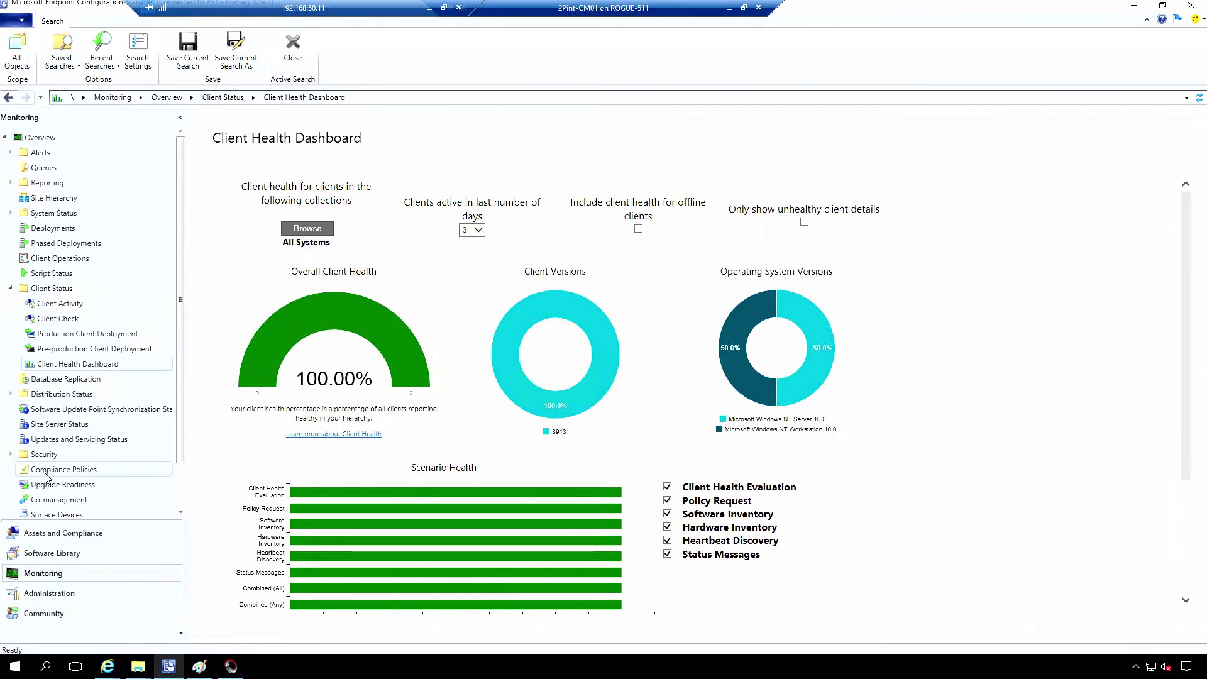
# - Show 2Pint-CM01's Client Data Sources dashboard over a 1 Month report period
pyautogui.scroll(-2, 44, 459)
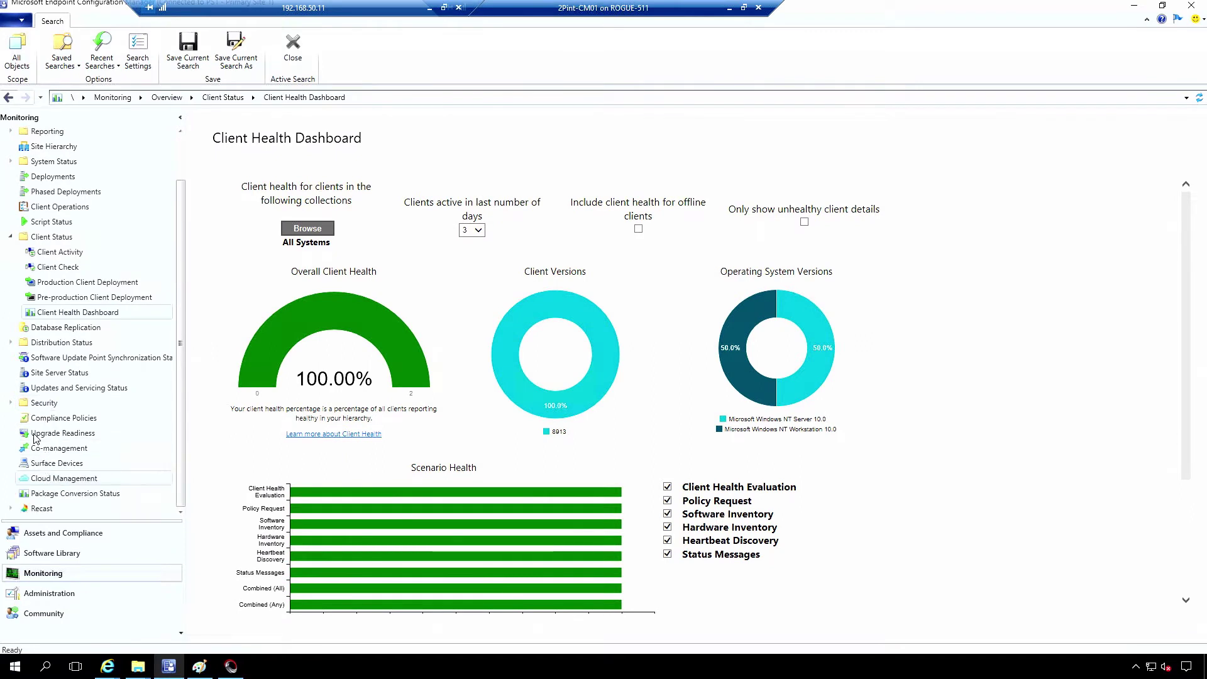
pyautogui.click(11, 342)
pyautogui.click(69, 327)
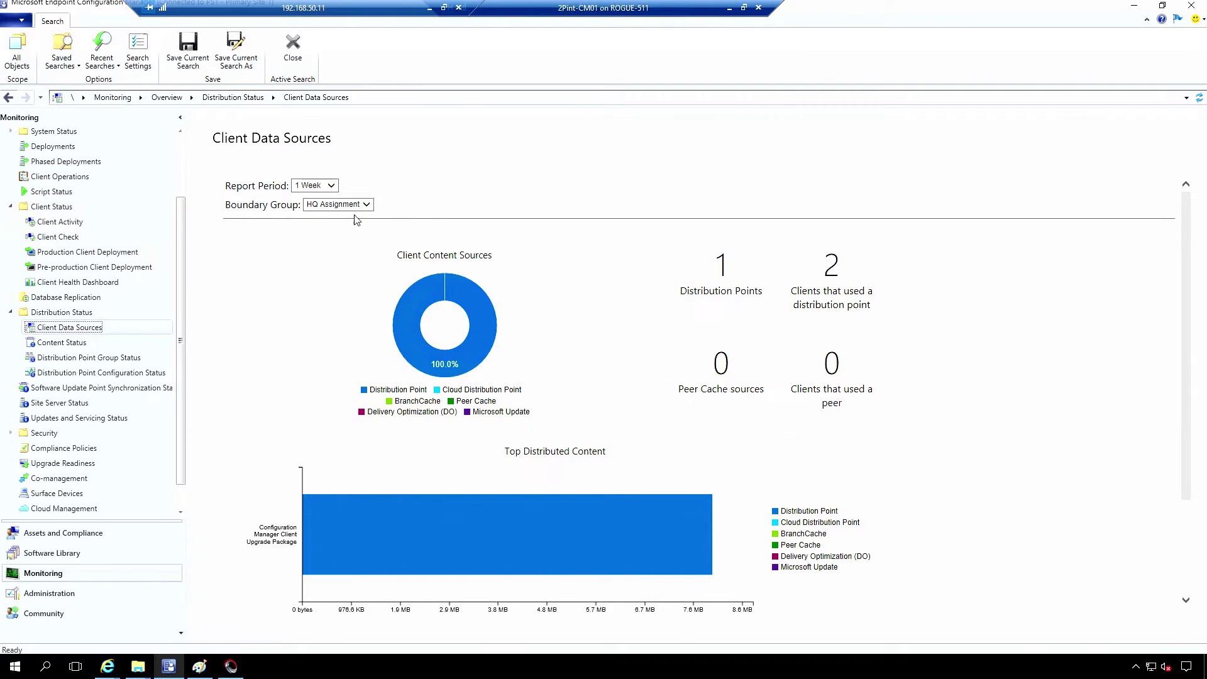
pyautogui.click(328, 187)
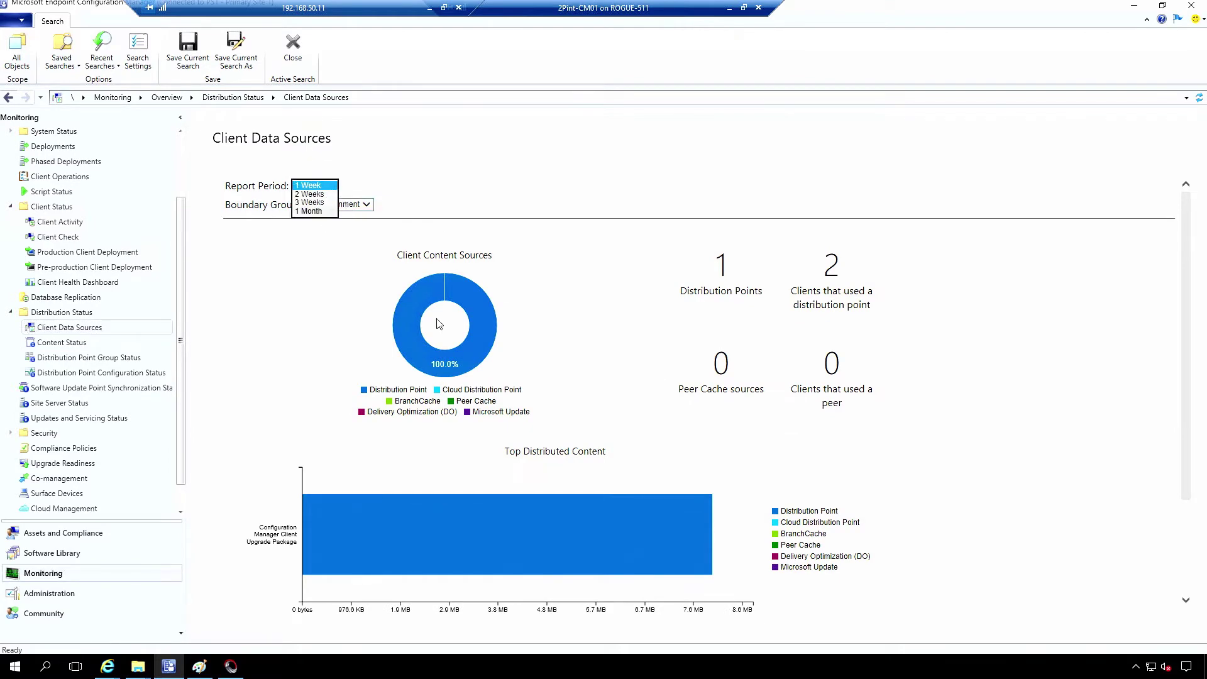
pyautogui.click(315, 212)
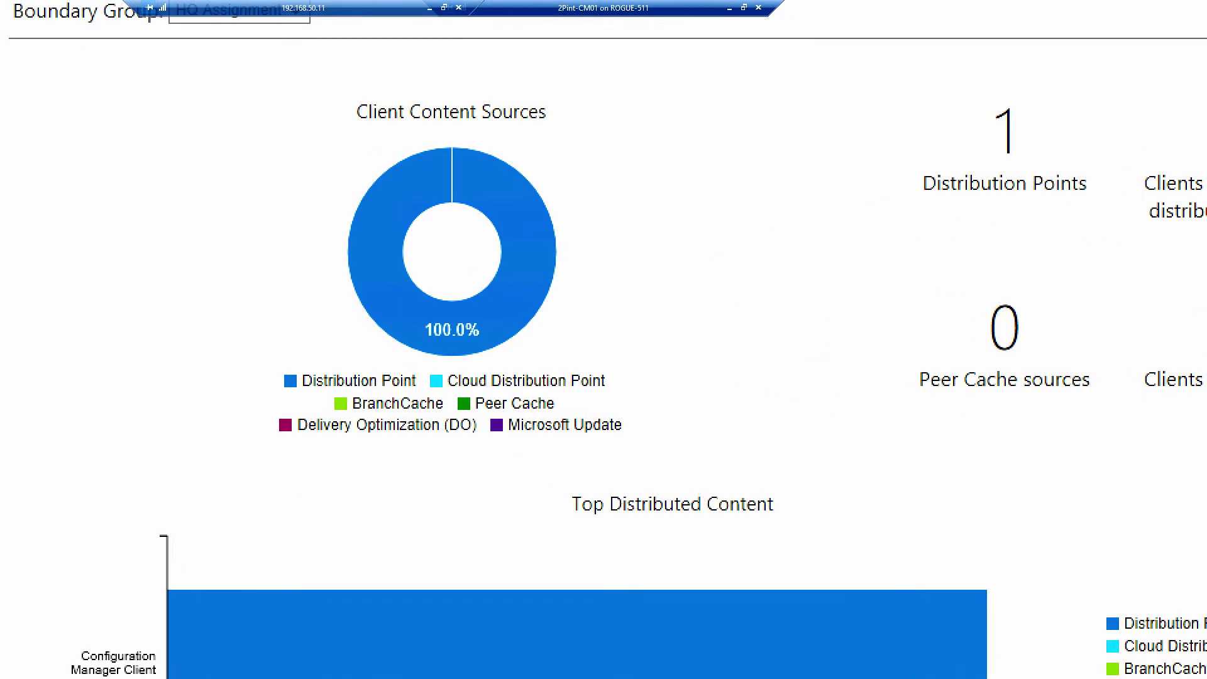
# - Draw a ZoomIt rectangle around the Delivery Optimization legend entry
pyautogui.moveTo(338, 405)
pyautogui.mouseDown()
pyautogui.moveTo(461, 425)
pyautogui.moveTo(509, 458)
pyautogui.mouseUp()
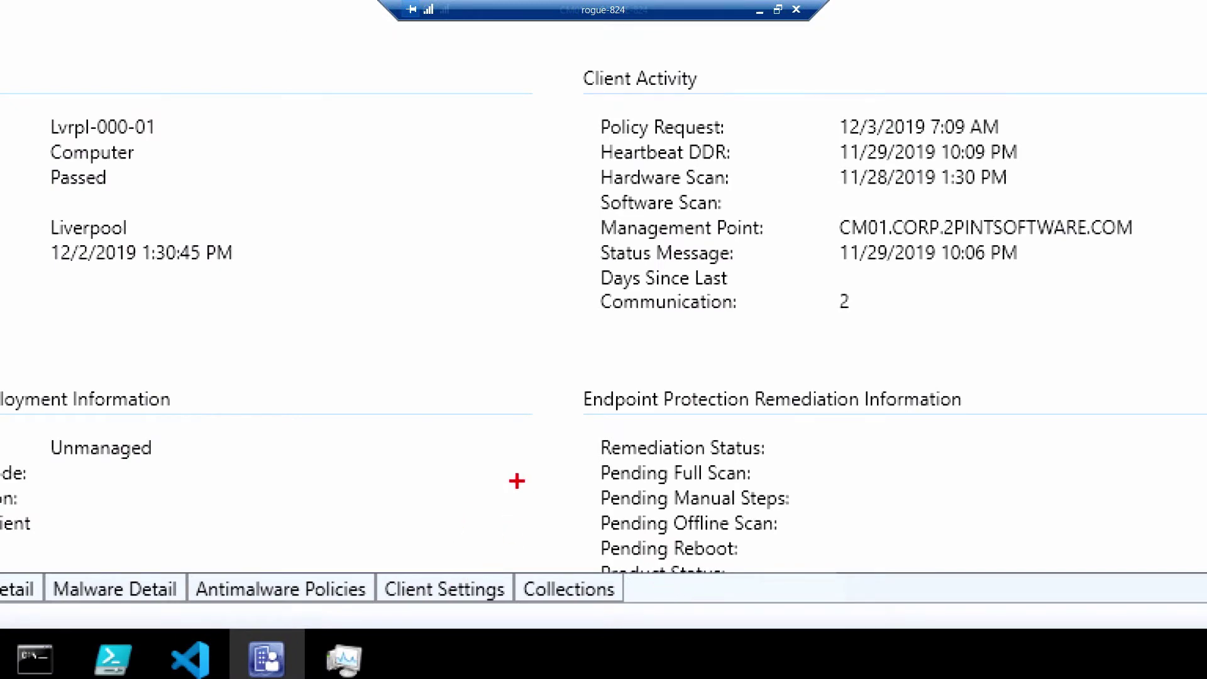
# - Show the collections the selected device belongs to
pyautogui.click(592, 594)
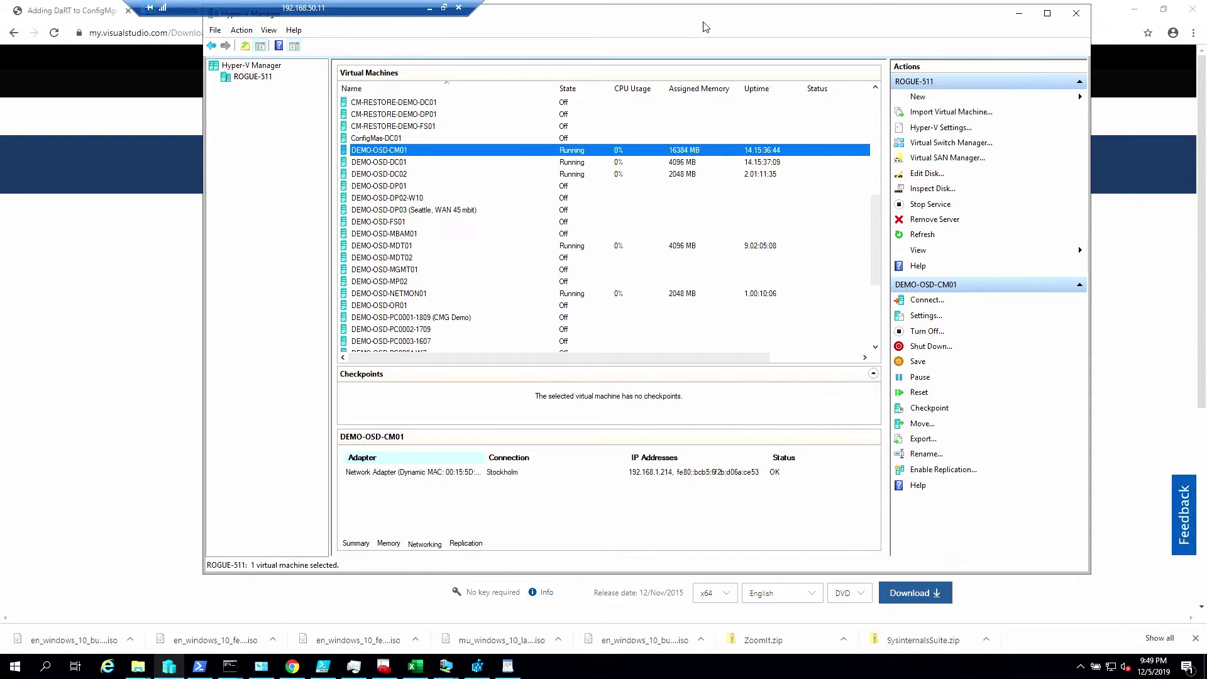
# - Return to the 2Pint-CM01 virtual machine window through the VM Connection taskbar previews
pyautogui.click(446, 668)
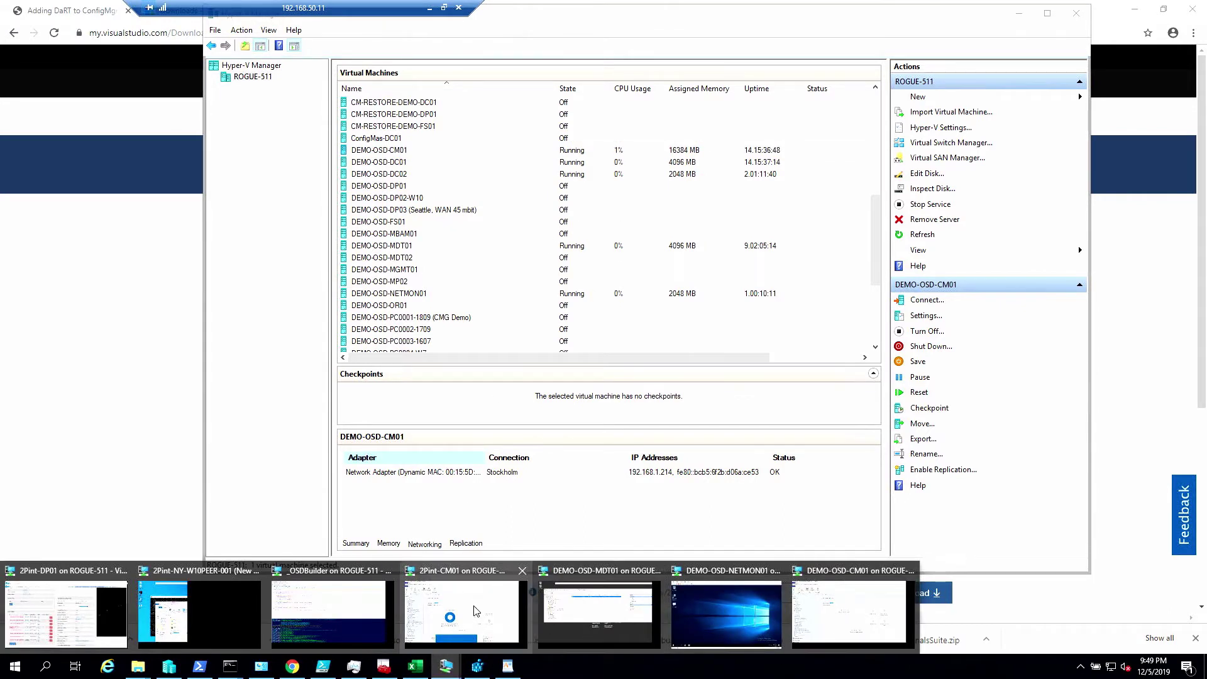
pyautogui.click(479, 603)
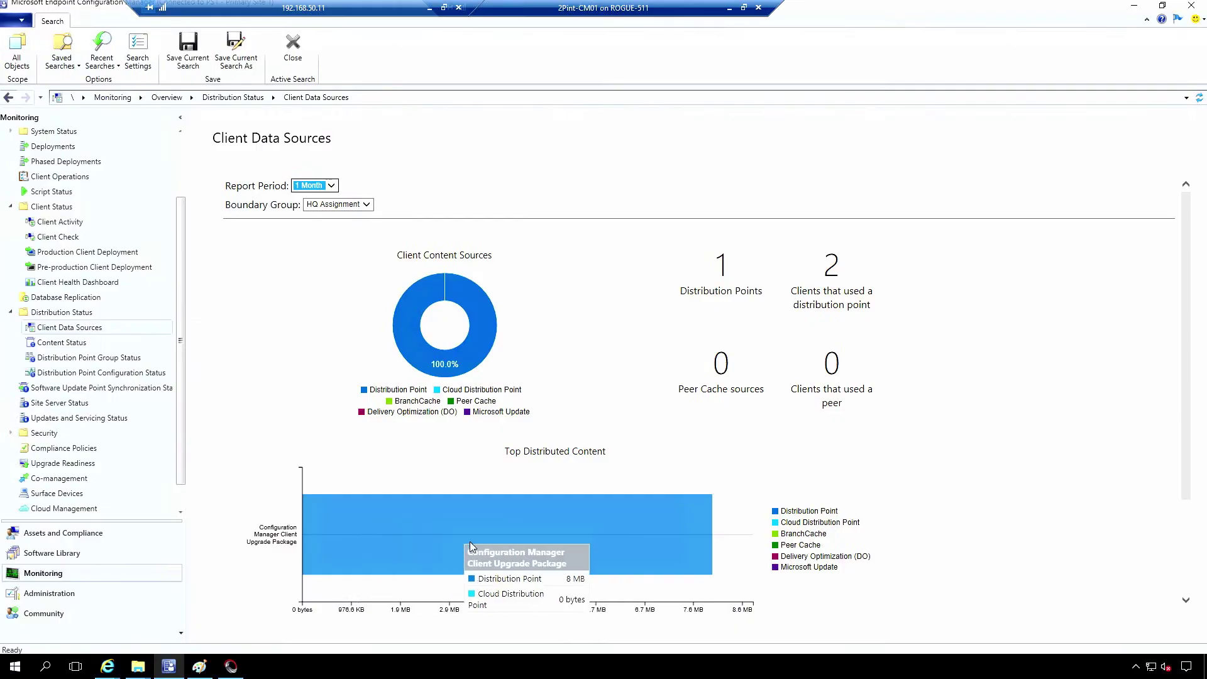
pyautogui.click(140, 667)
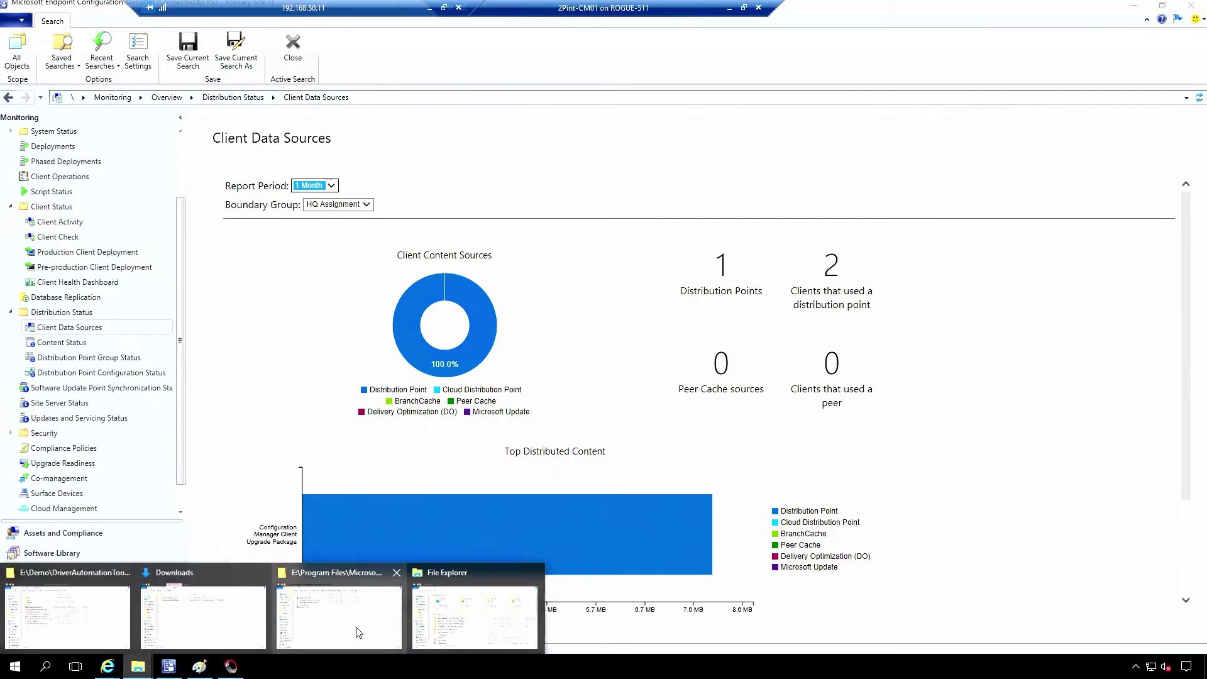
# - Navigate File Explorer to the Configuration Manager tools\SupportCenter folder
pyautogui.click(379, 598)
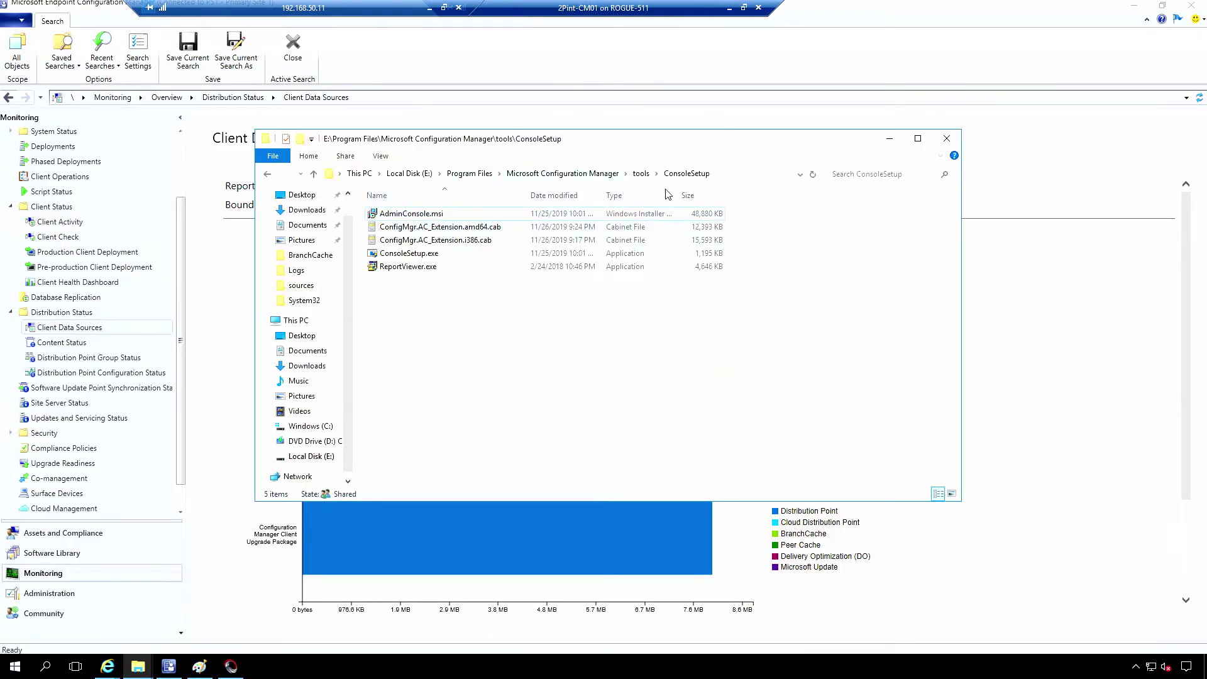
pyautogui.click(642, 174)
pyautogui.doubleClick(415, 311)
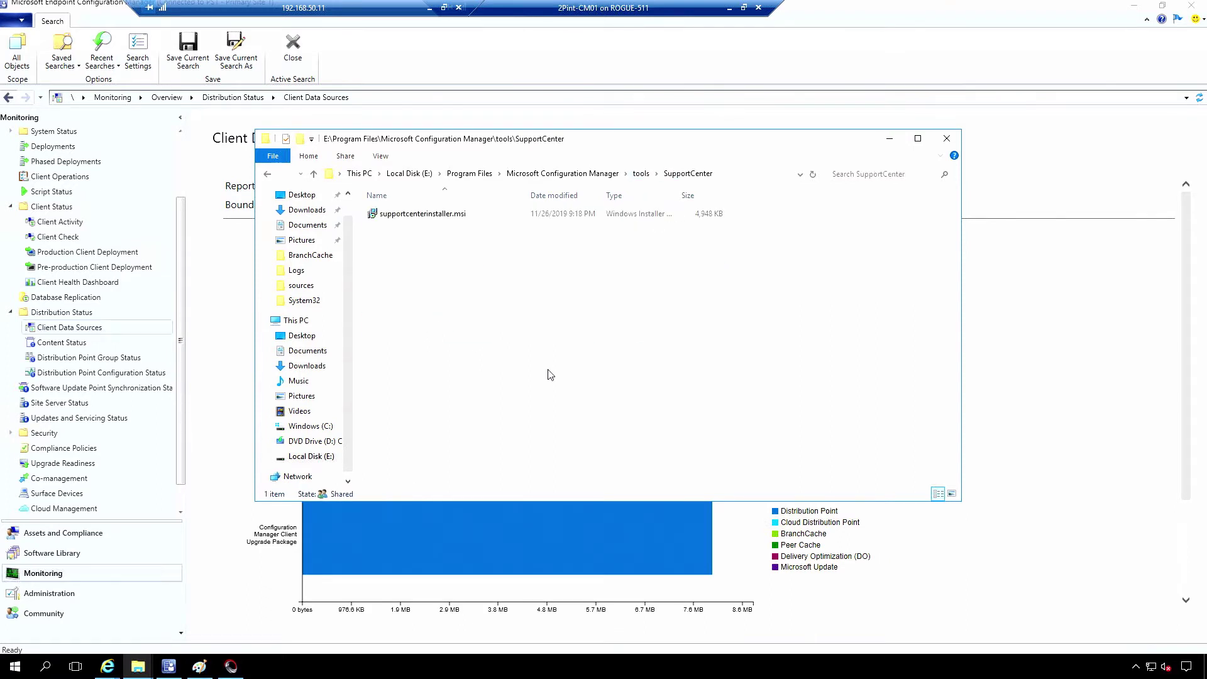